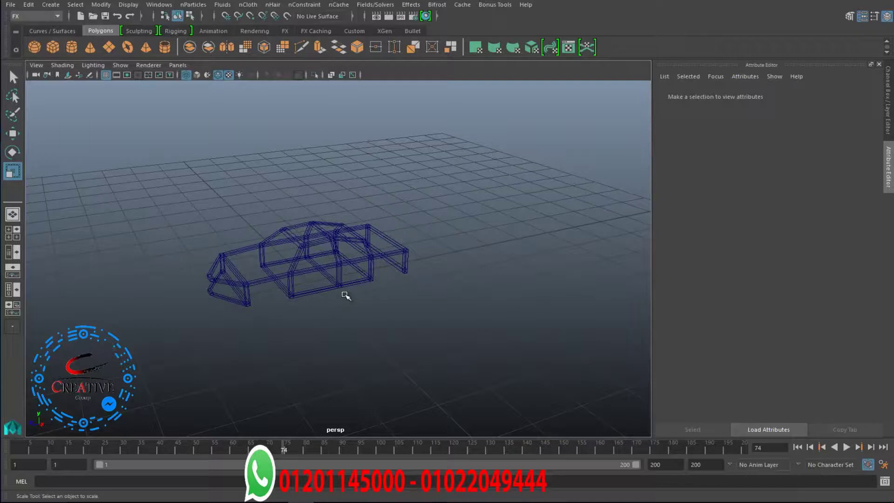
Step: Switch the perspective view to shaded display while orbiting around the car frame
{"action": "mouse_move", "coordinate": [325, 140]}
{"action": "left_mouse_down", "text": "alt"}
{"action": "mouse_move", "coordinate": [371, 274]}
{"action": "mouse_move", "coordinate": [515, 267]}
{"action": "mouse_move", "coordinate": [405, 265]}
{"action": "mouse_move", "coordinate": [360, 278]}
{"action": "left_mouse_up", "text": "alt"}
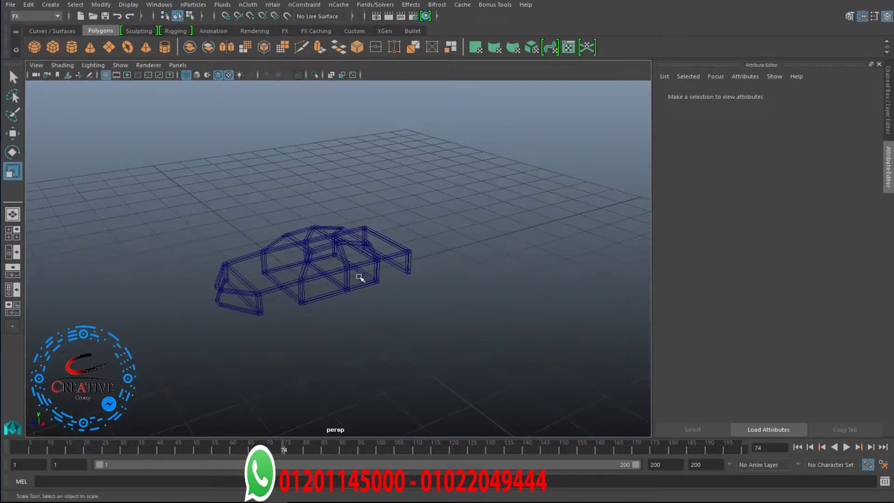
{"action": "key", "text": "5"}
{"action": "left_click_drag", "start_coordinate": [493, 197], "coordinate": [363, 339], "text": "alt"}
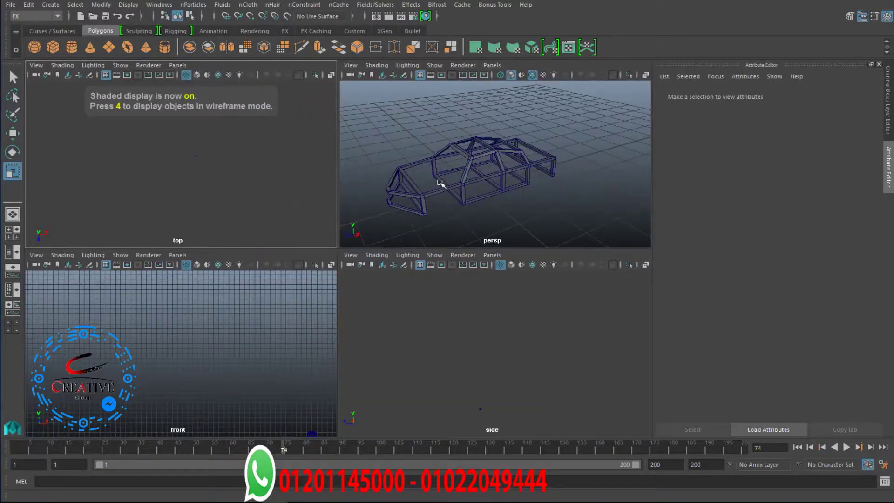
{"action": "key", "text": "space"}
{"action": "mouse_move", "coordinate": [389, 245]}
{"action": "left_mouse_down", "text": "alt"}
{"action": "mouse_move", "coordinate": [413, 247]}
{"action": "mouse_move", "coordinate": [392, 248]}
{"action": "left_mouse_up", "text": "alt"}
Step: Pan and zoom to frame the car cage, then box-select the whole frame
{"action": "mouse_move", "coordinate": [429, 223]}
{"action": "middle_mouse_down", "text": "alt"}
{"action": "mouse_move", "coordinate": [454, 202]}
{"action": "mouse_move", "coordinate": [498, 190]}
{"action": "middle_mouse_up", "text": "alt"}
{"action": "scroll", "coordinate": [505, 205], "scroll_direction": "down", "scroll_amount": 5}
{"action": "left_click_drag", "start_coordinate": [510, 217], "coordinate": [429, 232], "text": "alt"}
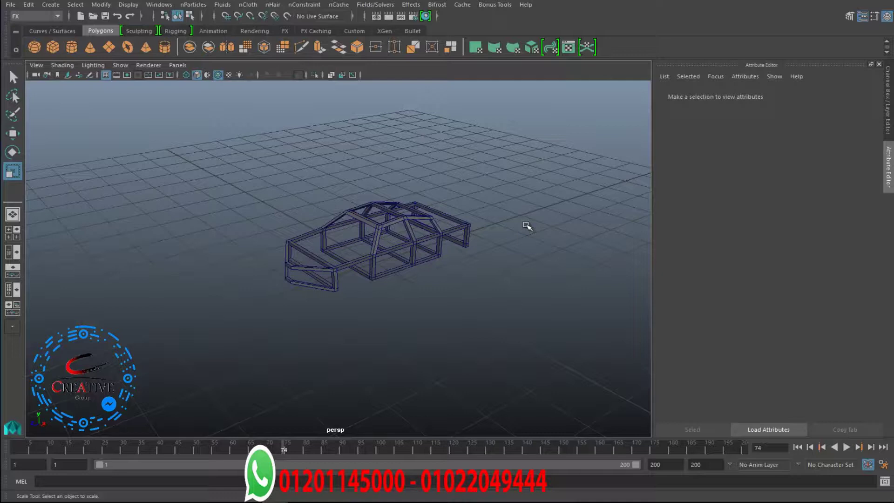
{"action": "mouse_move", "coordinate": [473, 247]}
{"action": "left_mouse_down", "text": "alt"}
{"action": "mouse_move", "coordinate": [382, 243]}
{"action": "mouse_move", "coordinate": [359, 277]}
{"action": "left_mouse_up", "text": "alt"}
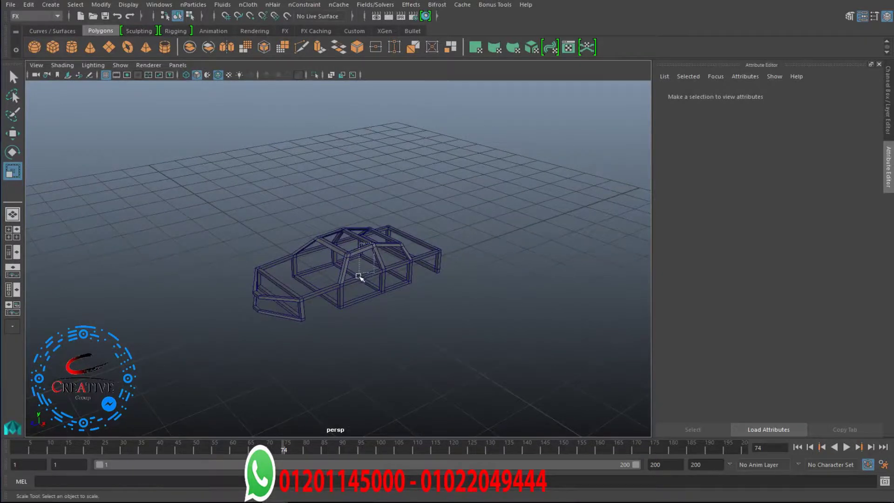
Step: Move the selected car frame up well above the grid
{"action": "key", "text": "w"}
{"action": "left_click_drag", "start_coordinate": [349, 243], "coordinate": [349, 65]}
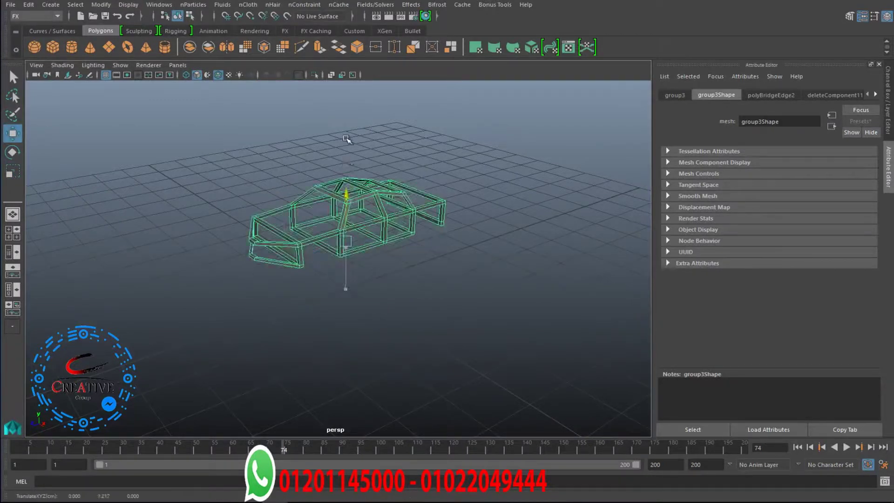
{"action": "middle_click_drag", "start_coordinate": [393, 150], "coordinate": [391, 237], "text": "alt"}
{"action": "scroll", "coordinate": [391, 236], "scroll_direction": "down", "scroll_amount": 2}
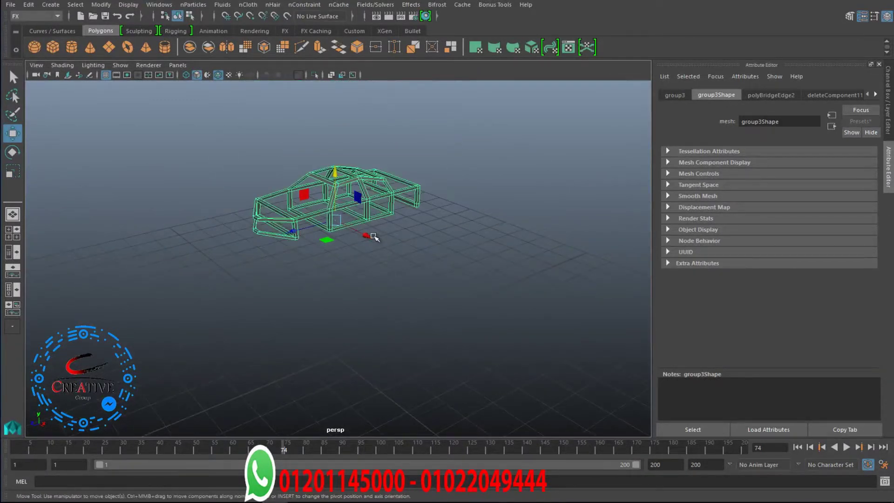
{"action": "scroll", "coordinate": [363, 219], "scroll_direction": "down", "scroll_amount": 2}
{"action": "scroll", "coordinate": [339, 205], "scroll_direction": "down", "scroll_amount": 2}
Step: Rotate the raised car frame into a steep tilted pose
{"action": "key", "text": "e"}
{"action": "left_click_drag", "start_coordinate": [330, 200], "coordinate": [379, 212]}
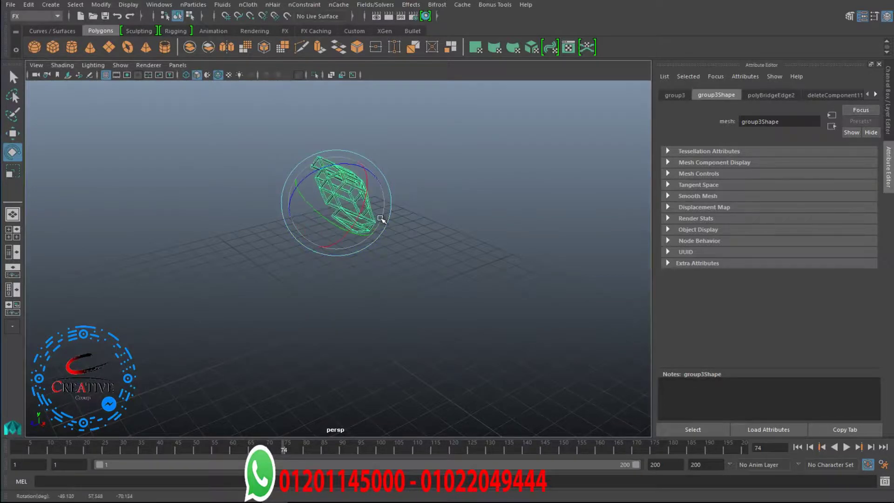
{"action": "left_click_drag", "start_coordinate": [379, 212], "coordinate": [379, 213]}
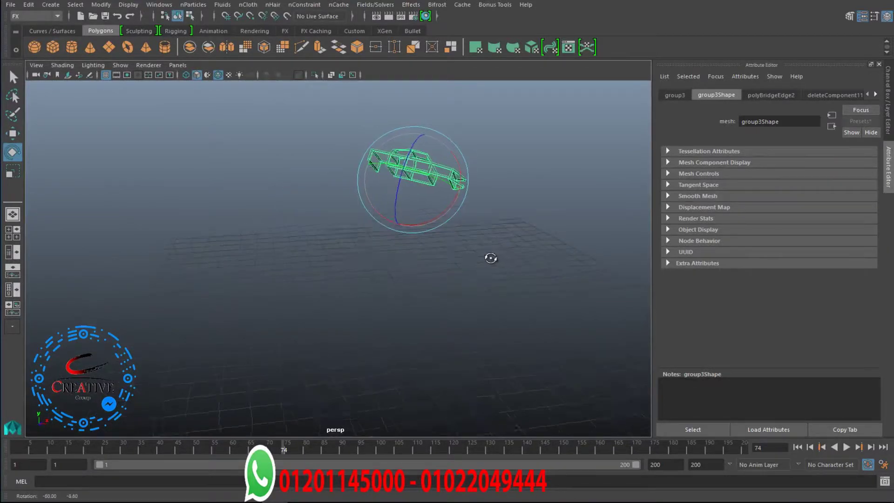
{"action": "left_click_drag", "start_coordinate": [439, 250], "coordinate": [379, 249]}
{"action": "key", "text": "w"}
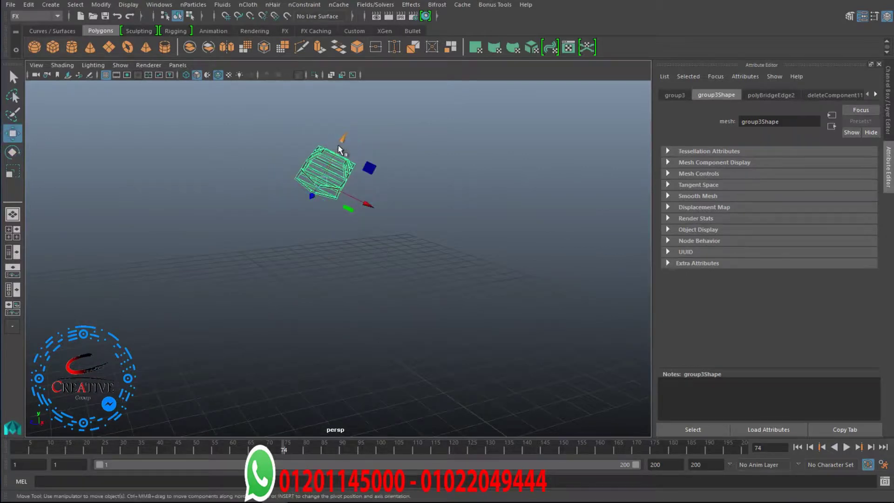
Step: Convert the car frame into an nCloth object and deselect everything
{"action": "left_click", "coordinate": [246, 5]}
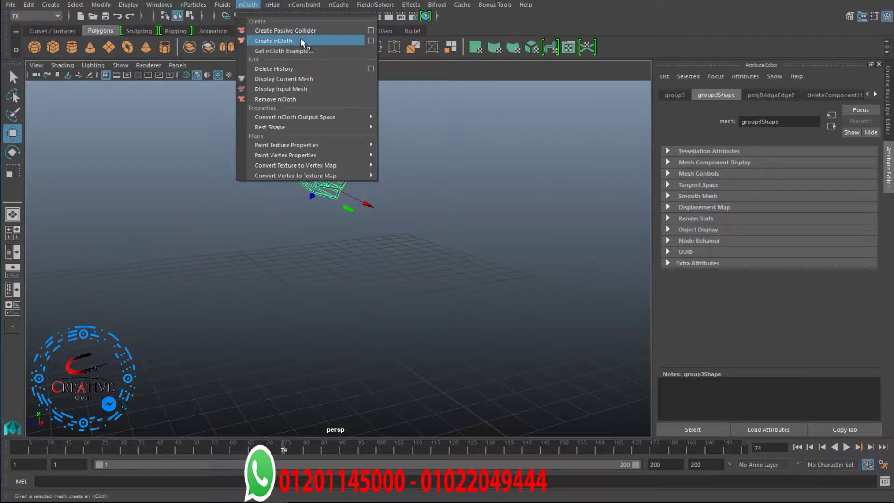
{"action": "left_click", "coordinate": [279, 40]}
{"action": "left_click", "coordinate": [419, 304]}
Step: Test-play the falling nCloth, rewind to frame 1, and select nucleus1
{"action": "scroll", "coordinate": [388, 246], "scroll_direction": "up", "scroll_amount": 3}
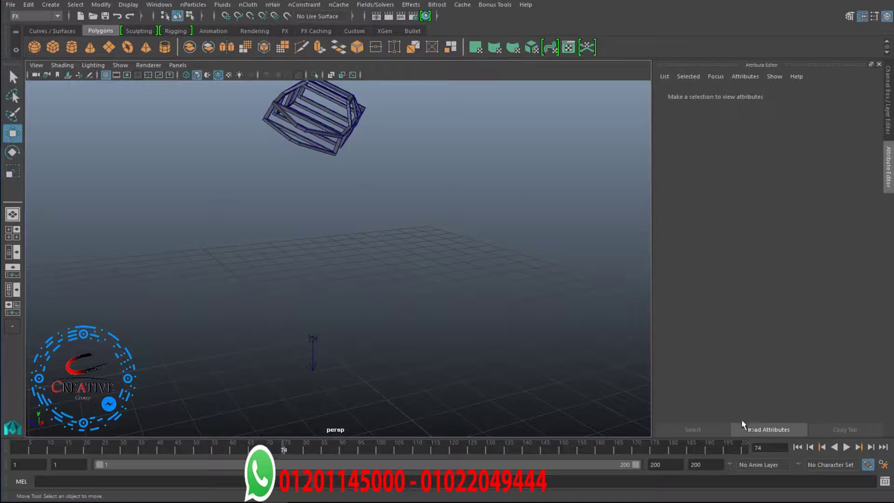
{"action": "left_click", "coordinate": [846, 448]}
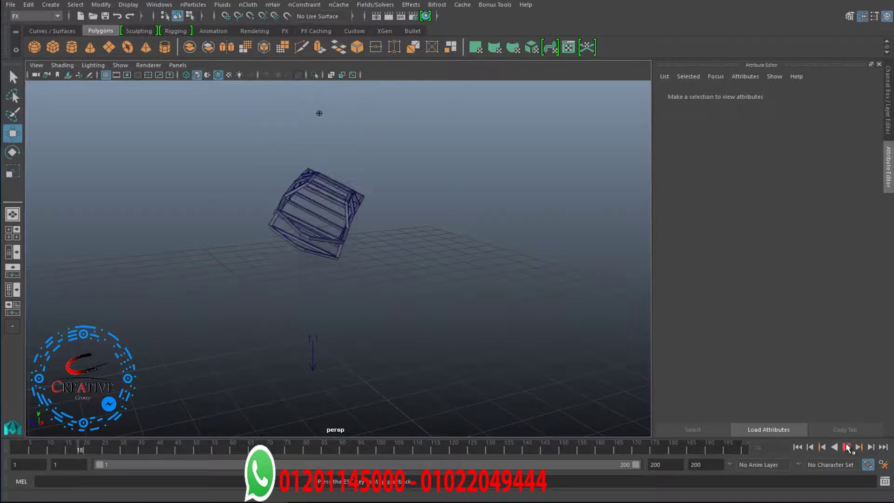
{"action": "left_click", "coordinate": [846, 447]}
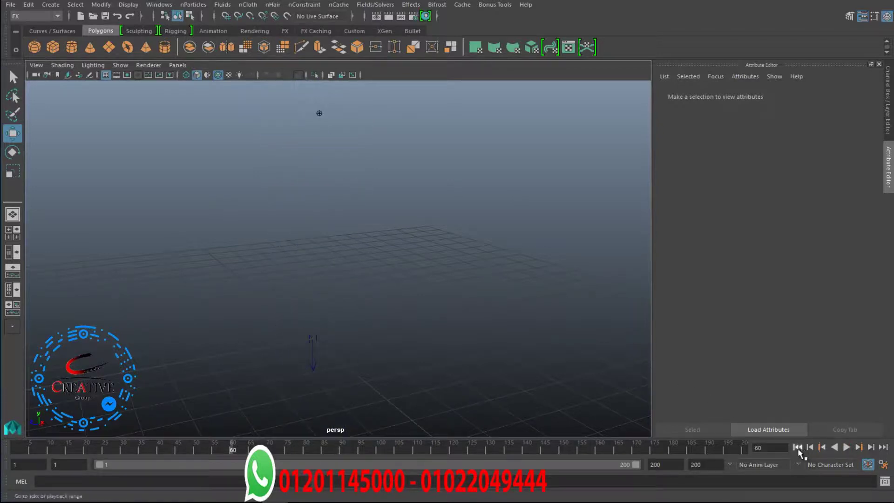
{"action": "left_click", "coordinate": [797, 447]}
{"action": "left_click_drag", "start_coordinate": [343, 288], "coordinate": [324, 383], "text": "alt"}
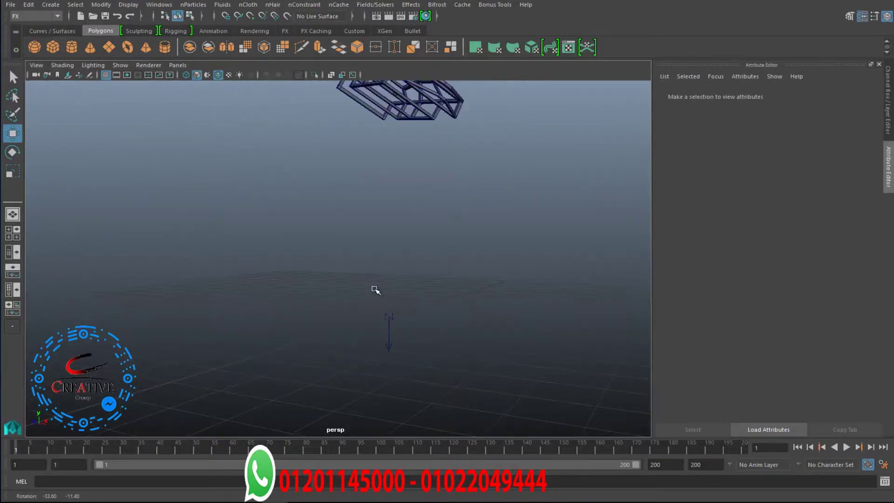
{"action": "left_click", "coordinate": [365, 354]}
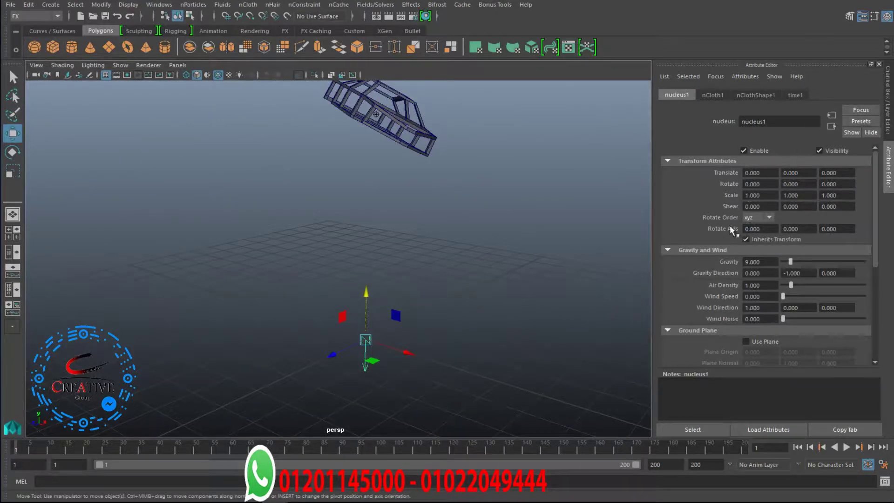
Step: Enable Use Plane in nucleus1's Ground Plane settings
{"action": "scroll", "coordinate": [707, 235], "scroll_direction": "down", "scroll_amount": 2}
{"action": "left_click", "coordinate": [746, 311]}
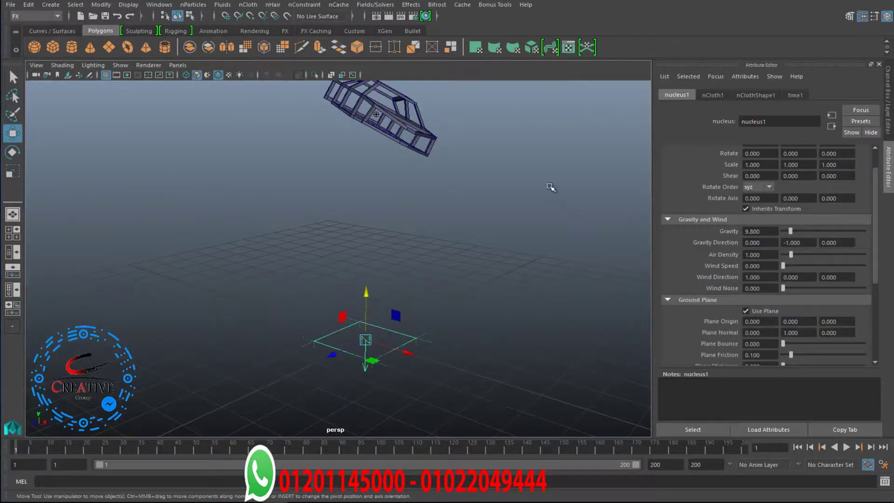
{"action": "middle_click_drag", "start_coordinate": [542, 179], "coordinate": [539, 184], "text": "alt"}
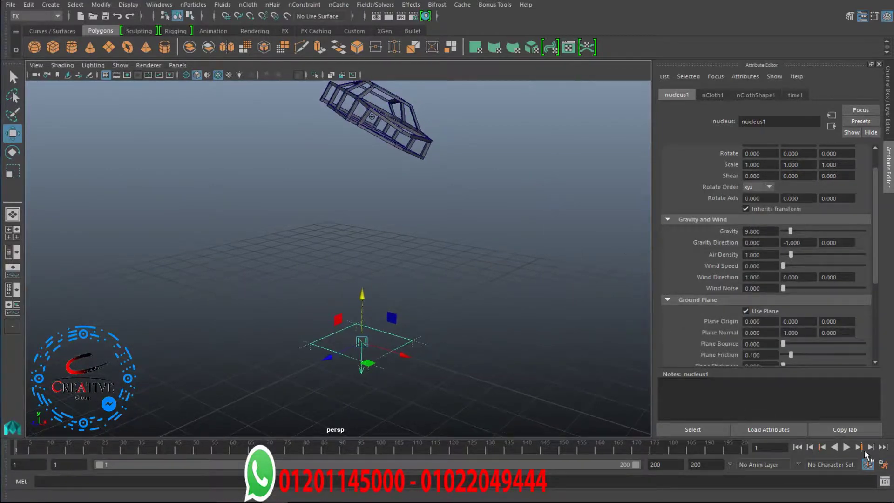
Step: Play the drop onto the ground plane, stop it, and rewind to frame 1
{"action": "left_click", "coordinate": [846, 448]}
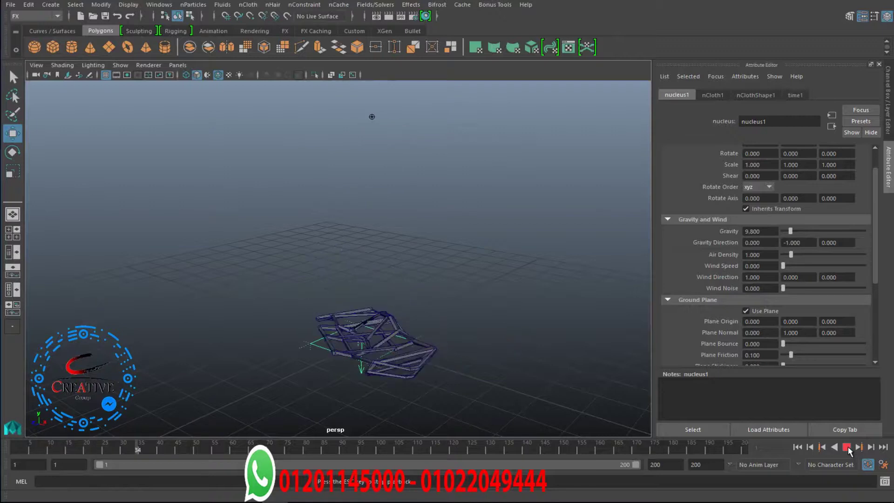
{"action": "left_click_drag", "start_coordinate": [466, 342], "coordinate": [470, 333], "text": "alt"}
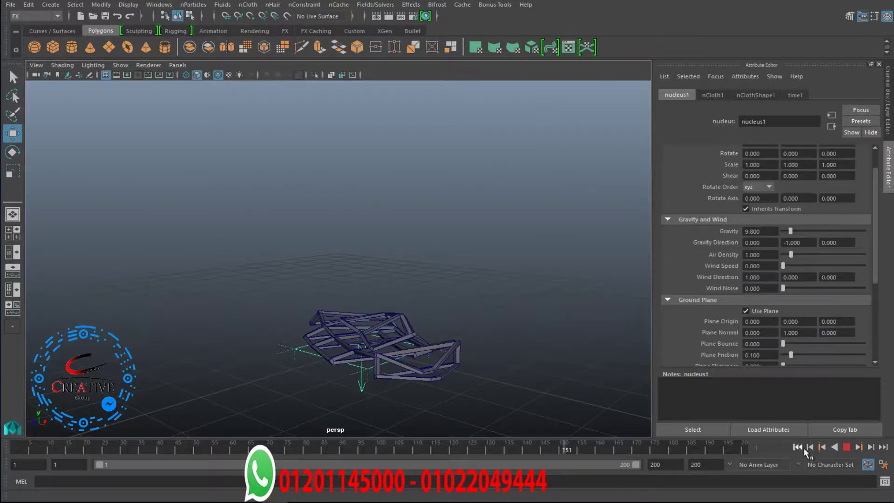
{"action": "left_click", "coordinate": [847, 448]}
{"action": "mouse_move", "coordinate": [465, 339]}
{"action": "left_mouse_down", "text": "alt"}
{"action": "mouse_move", "coordinate": [331, 335]}
{"action": "mouse_move", "coordinate": [499, 343]}
{"action": "left_mouse_up", "text": "alt"}
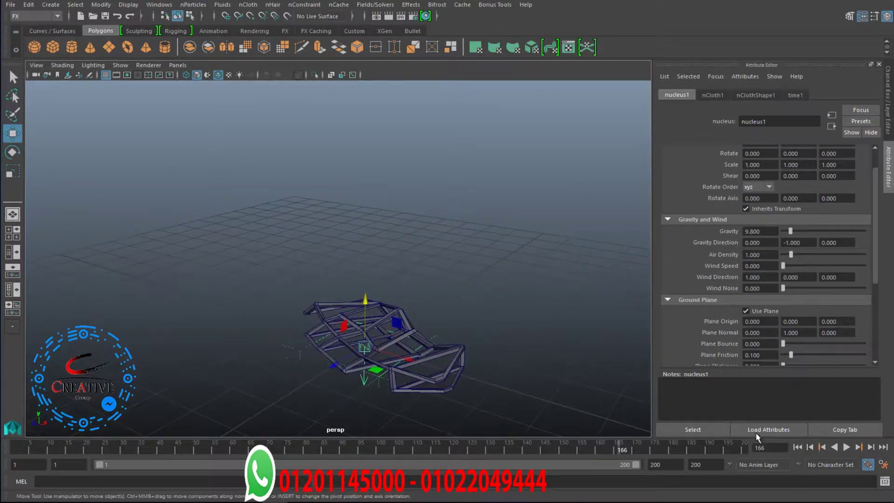
{"action": "left_click", "coordinate": [798, 449]}
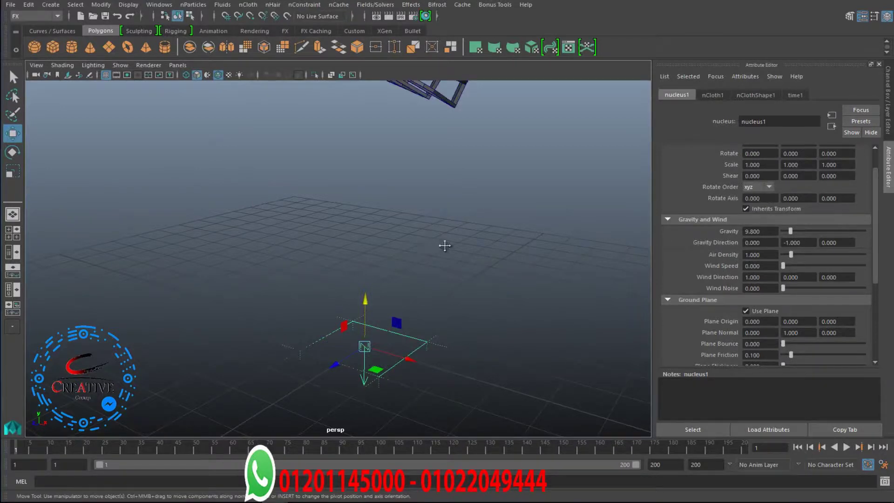
{"action": "middle_click_drag", "start_coordinate": [440, 242], "coordinate": [440, 256], "text": "alt"}
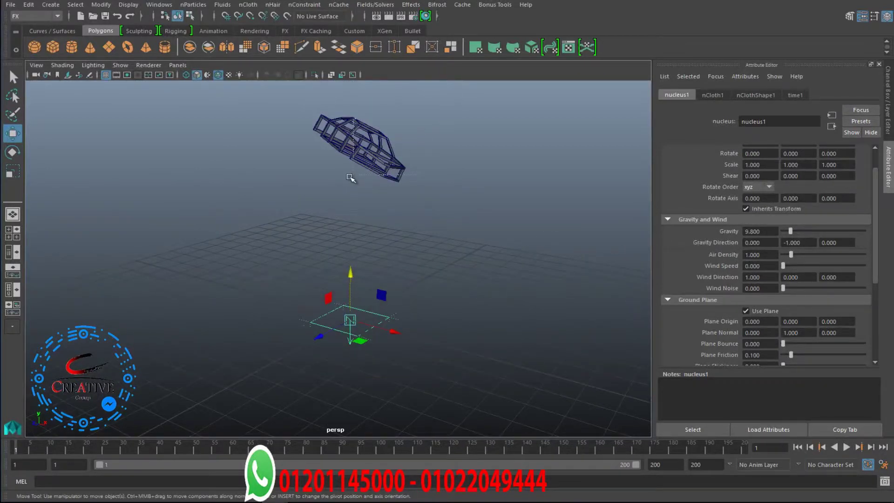
Step: Uncheck Self Collide in nClothShape1's Collisions settings
{"action": "left_click", "coordinate": [353, 176]}
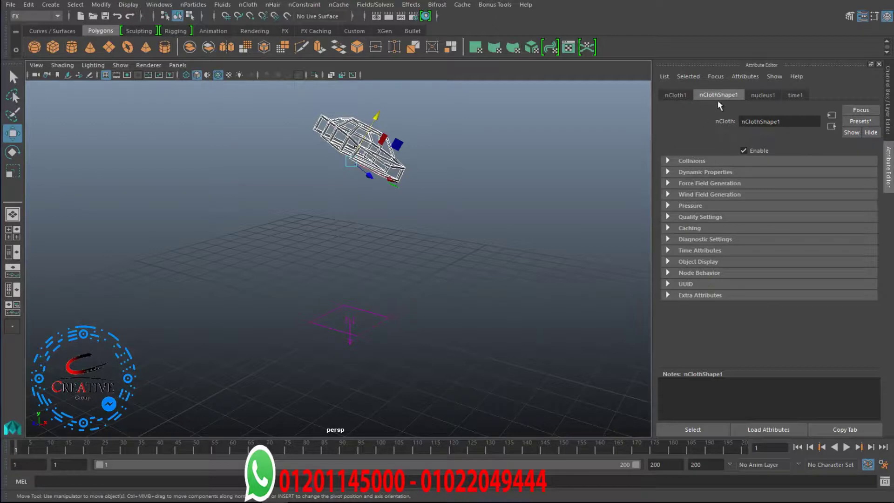
{"action": "left_click", "coordinate": [676, 95]}
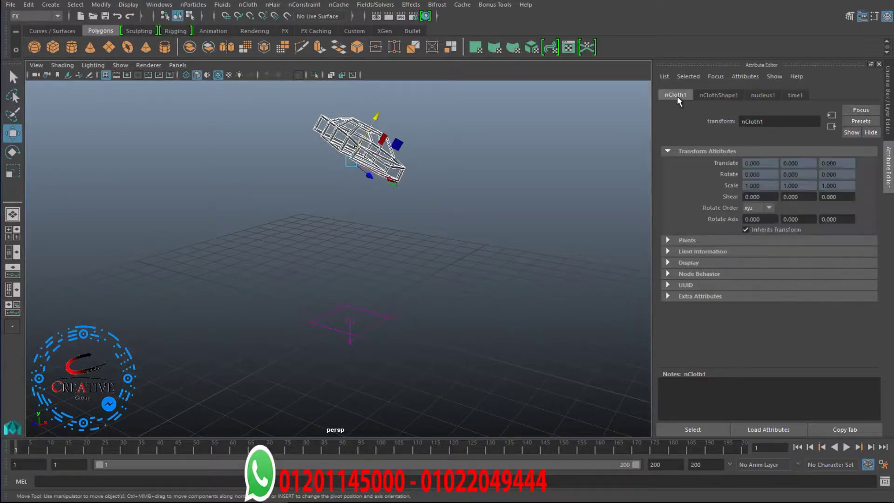
{"action": "left_click", "coordinate": [726, 93]}
{"action": "left_click", "coordinate": [700, 158]}
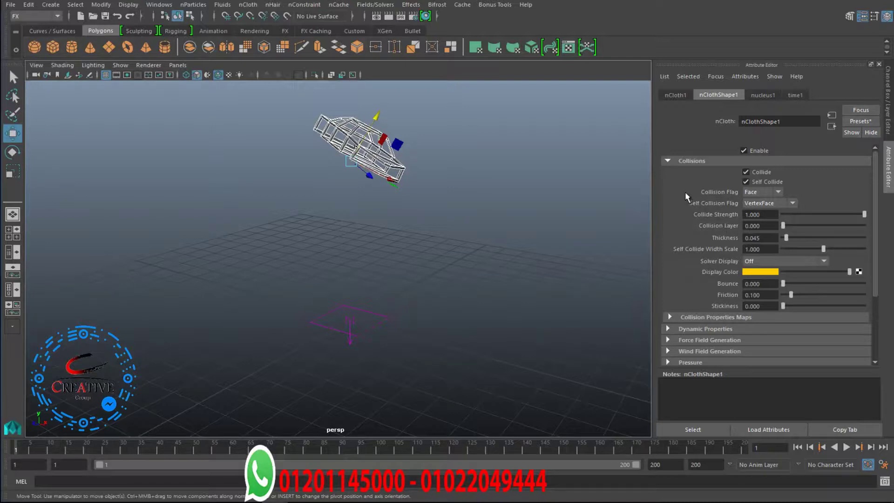
{"action": "left_click", "coordinate": [768, 182]}
{"action": "left_click", "coordinate": [787, 261]}
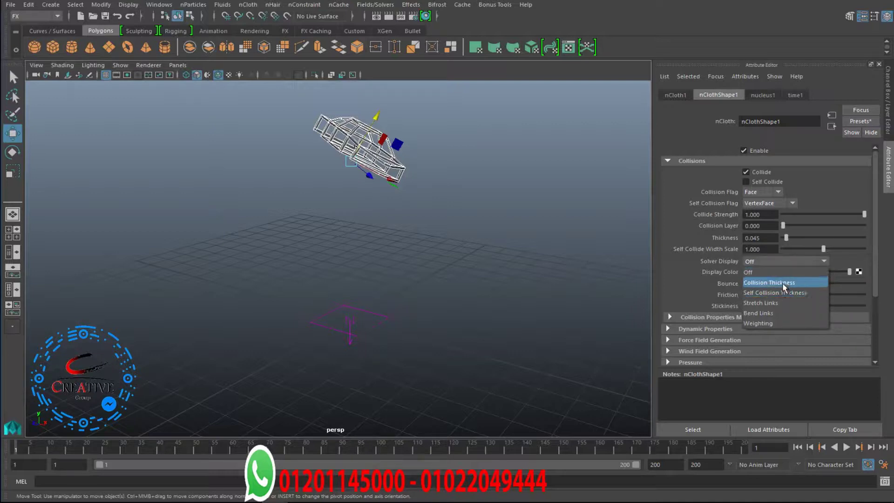
Step: Preview Collision Thickness and set the cloth Thickness to 0.21, then 0.021
{"action": "left_click", "coordinate": [782, 282]}
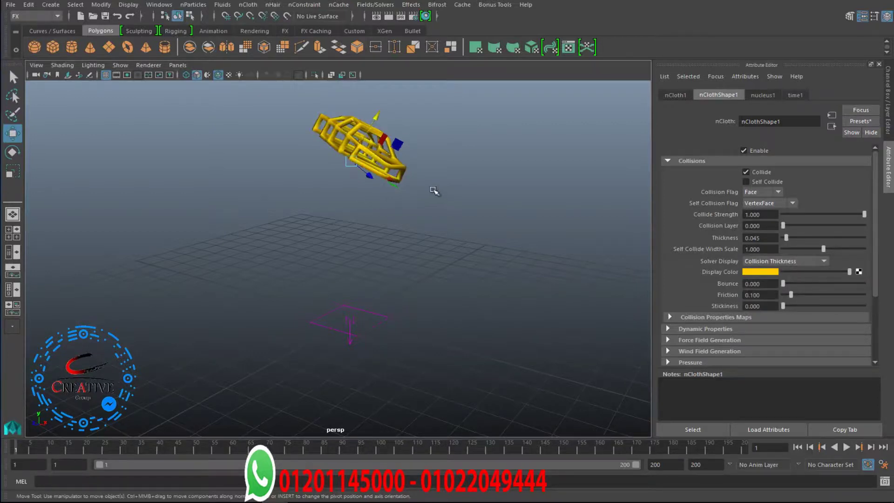
{"action": "left_click_drag", "start_coordinate": [355, 163], "coordinate": [387, 208], "text": "alt"}
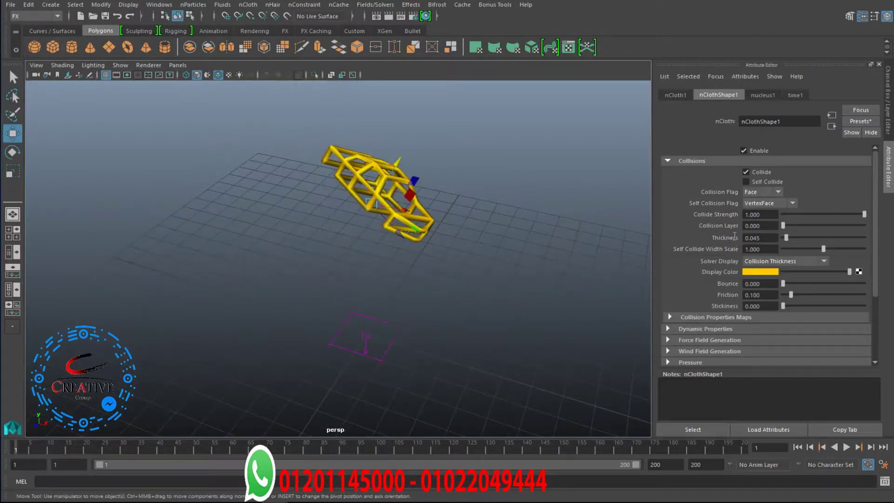
{"action": "double_click", "coordinate": [754, 238]}
{"action": "type", "text": "0.21"}
{"action": "key", "text": "Return"}
{"action": "type", "text": "0"}
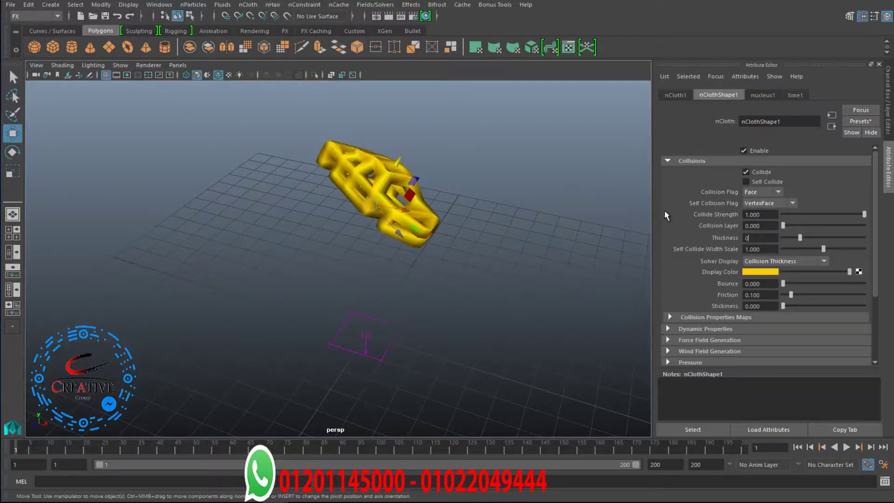
{"action": "key", "text": "Return"}
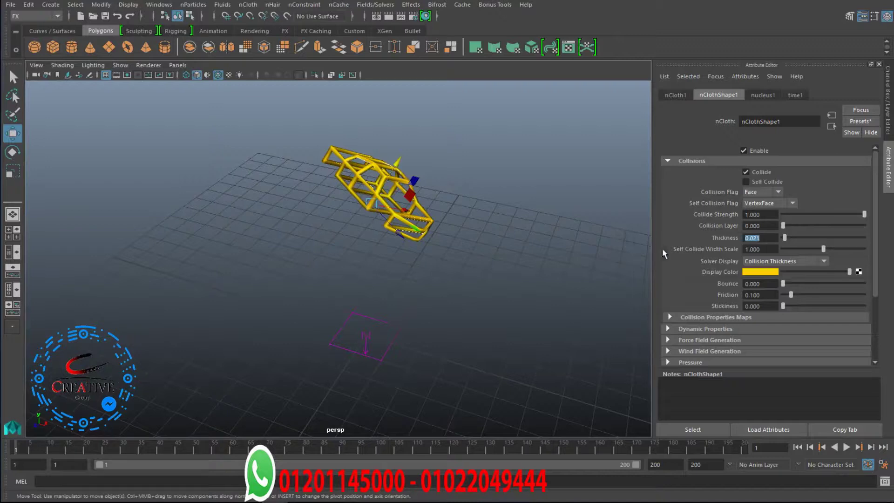
{"action": "left_click", "coordinate": [764, 262]}
Step: Set Solver Display to Off and expand the Collision Properties Maps section
{"action": "left_click", "coordinate": [753, 271]}
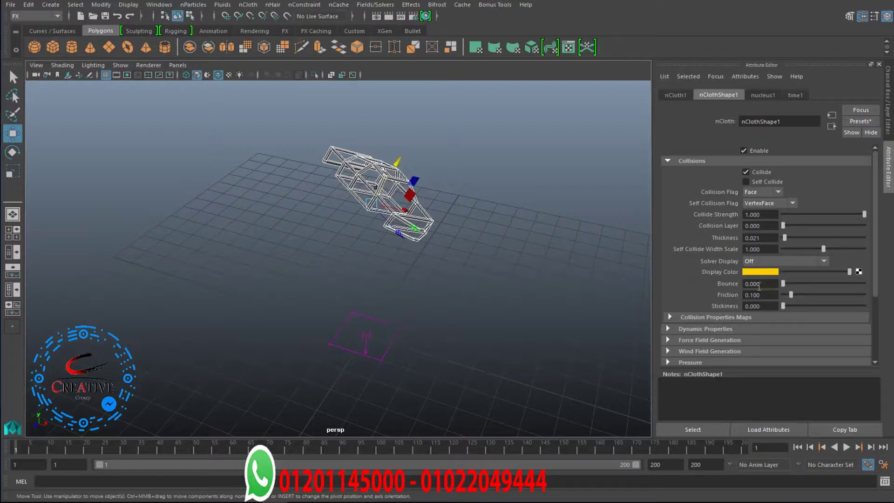
{"action": "left_click", "coordinate": [726, 319]}
{"action": "scroll", "coordinate": [704, 291], "scroll_direction": "down", "scroll_amount": 2}
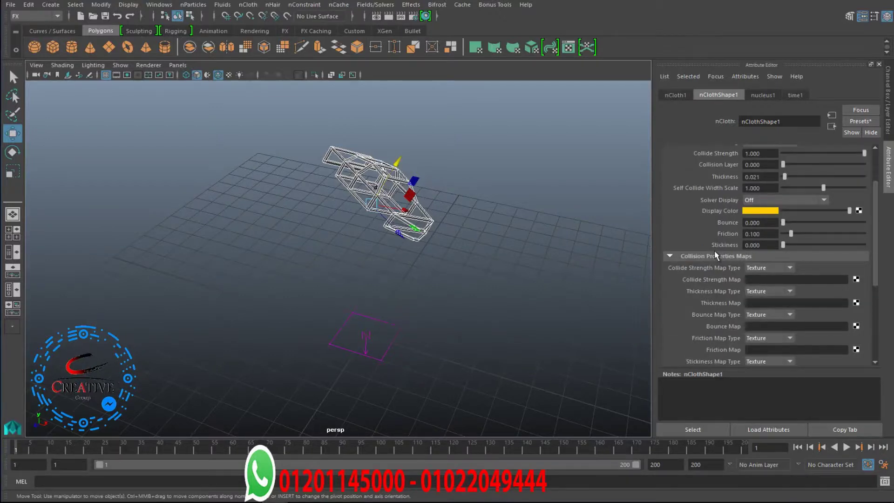
Step: Set Rigidity to 2 in nClothShape1's Dynamic Properties
{"action": "left_click", "coordinate": [715, 255]}
{"action": "left_click", "coordinate": [704, 267]}
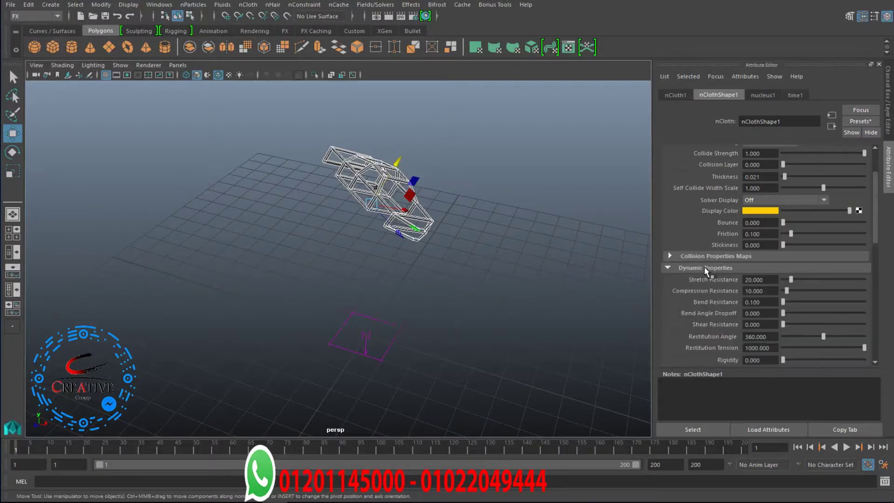
{"action": "scroll", "coordinate": [706, 295], "scroll_direction": "down", "scroll_amount": 1}
{"action": "scroll", "coordinate": [701, 280], "scroll_direction": "down", "scroll_amount": 1}
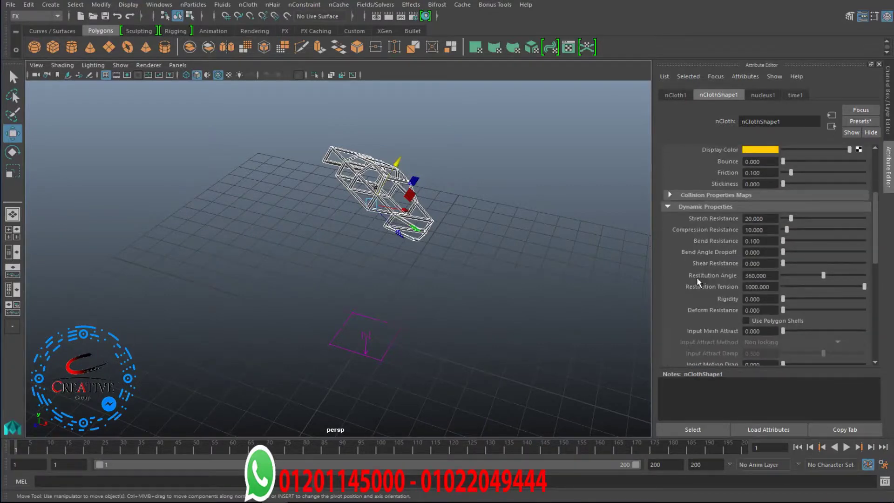
{"action": "left_click", "coordinate": [773, 298]}
{"action": "type", "text": "2"}
{"action": "key", "text": "Return"}
Step: Play the simulation and watch the cage drop onto the ground
{"action": "left_click_drag", "start_coordinate": [552, 256], "coordinate": [563, 263], "text": "alt"}
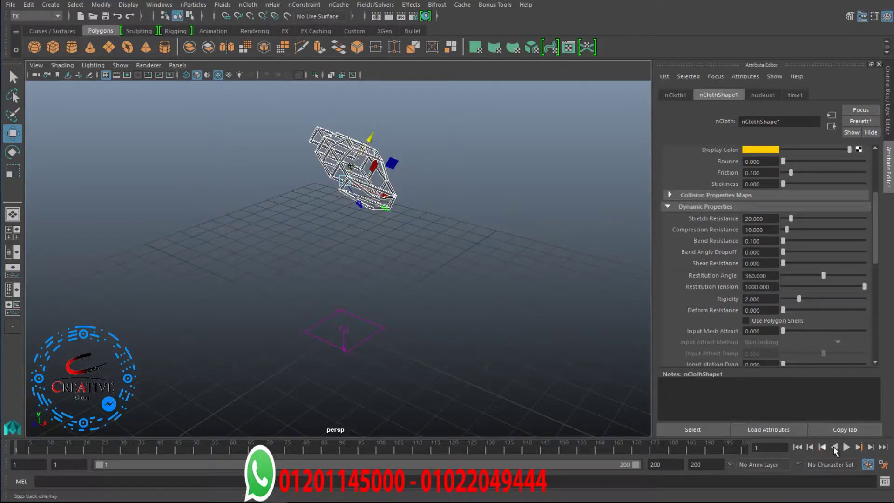
{"action": "left_click", "coordinate": [847, 447]}
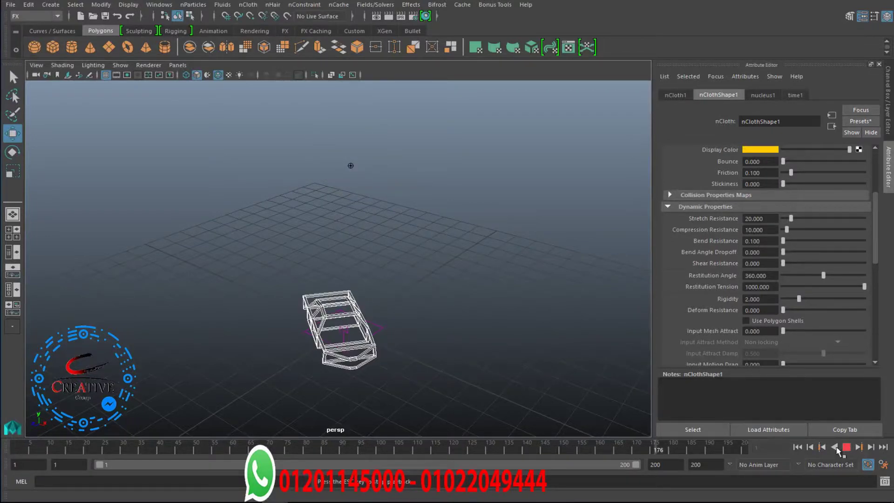
{"action": "mouse_move", "coordinate": [519, 319]}
{"action": "left_mouse_down", "text": "alt"}
{"action": "mouse_move", "coordinate": [367, 279]}
{"action": "mouse_move", "coordinate": [356, 263]}
{"action": "left_mouse_up", "text": "alt"}
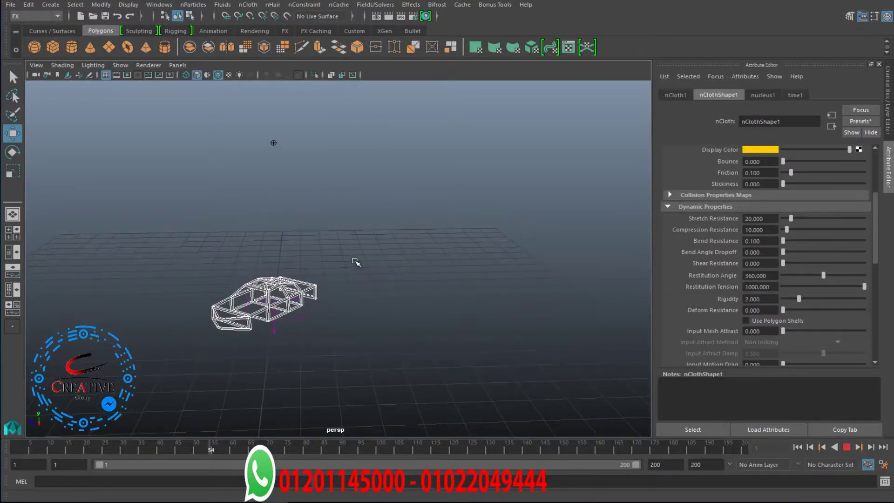
{"action": "right_click_drag", "start_coordinate": [252, 269], "coordinate": [338, 228], "text": "alt"}
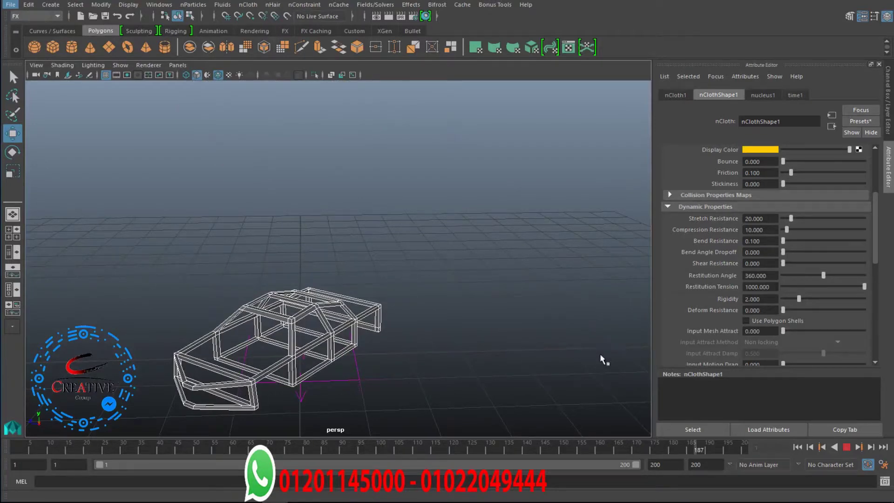
Step: Stop and rewind, then try a Rigidity of 5 in a quick playback
{"action": "left_click", "coordinate": [846, 447]}
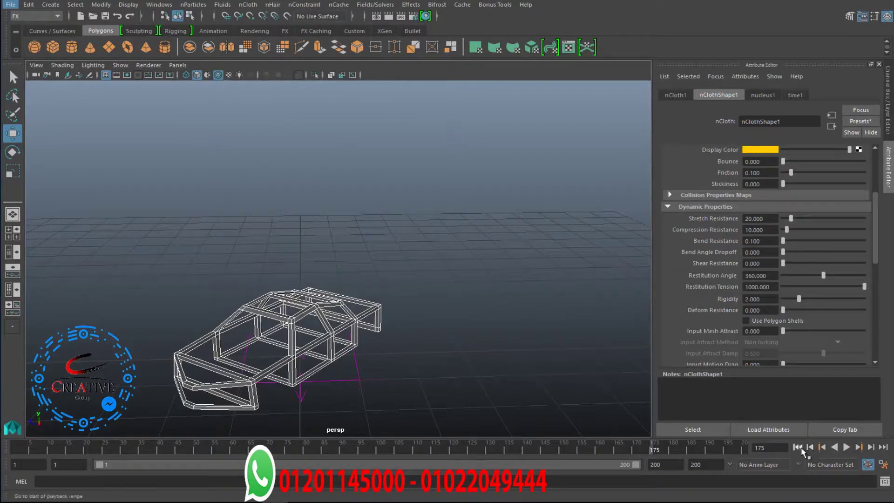
{"action": "key", "text": "shift+alt+v"}
{"action": "scroll", "coordinate": [481, 266], "scroll_direction": "down", "scroll_amount": 3}
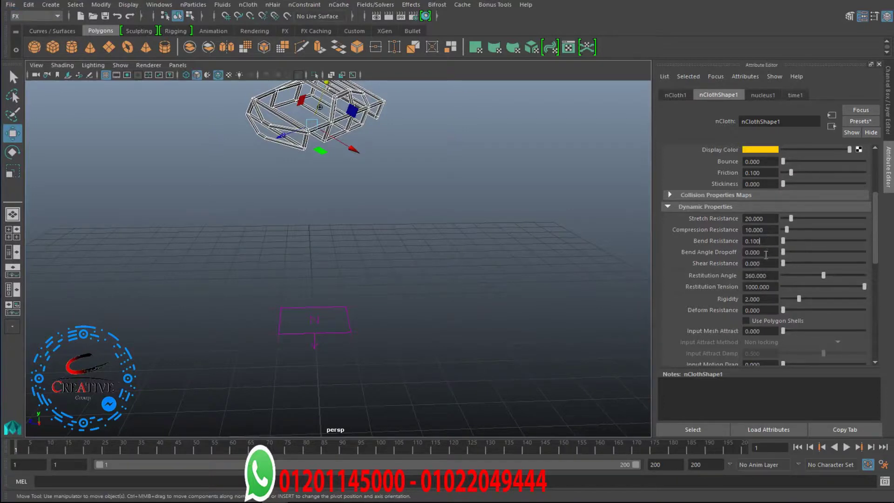
{"action": "left_click_drag", "start_coordinate": [773, 301], "coordinate": [699, 305]}
{"action": "type", "text": "5"}
{"action": "left_click", "coordinate": [849, 447]}
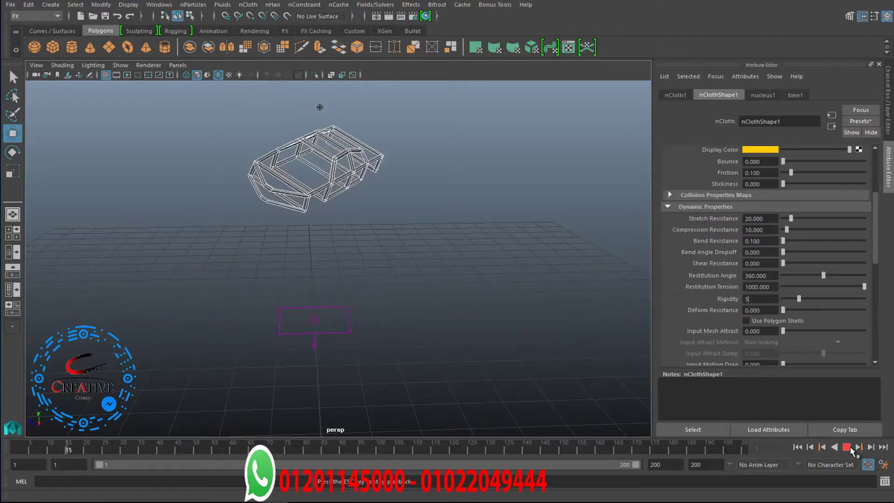
{"action": "left_click", "coordinate": [847, 446]}
{"action": "left_click", "coordinate": [797, 447]}
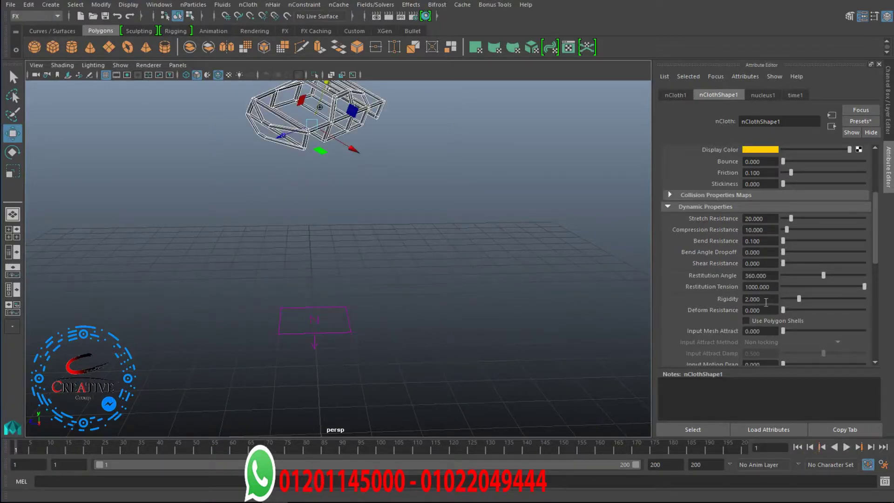
Step: Re-enter Rigidity 5, test-drop the cage, and rewind to frame 1
{"action": "left_click_drag", "start_coordinate": [766, 302], "coordinate": [681, 302]}
{"action": "type", "text": "5"}
{"action": "key", "text": "Return"}
{"action": "left_click", "coordinate": [847, 448]}
{"action": "left_click", "coordinate": [848, 447]}
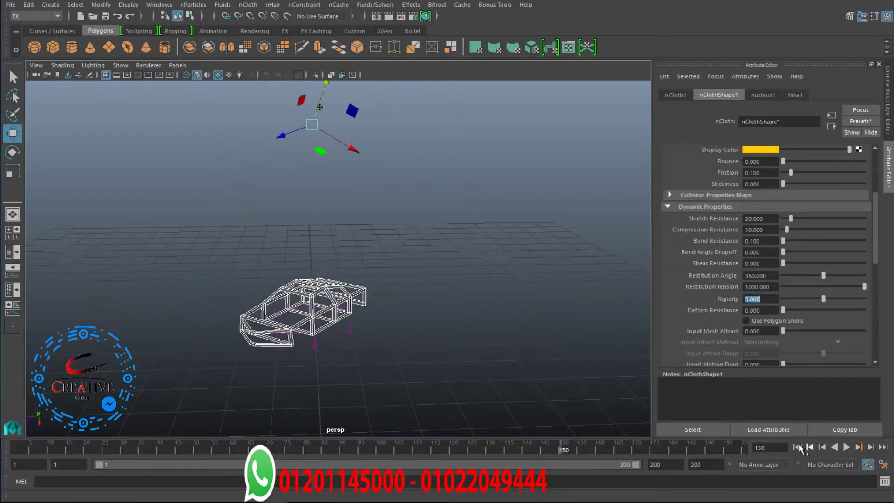
{"action": "left_click", "coordinate": [799, 447]}
Step: Test-drop the cage at Rigidity 1, rewind, and restore Rigidity to 2
{"action": "type", "text": "1"}
{"action": "key", "text": "Return"}
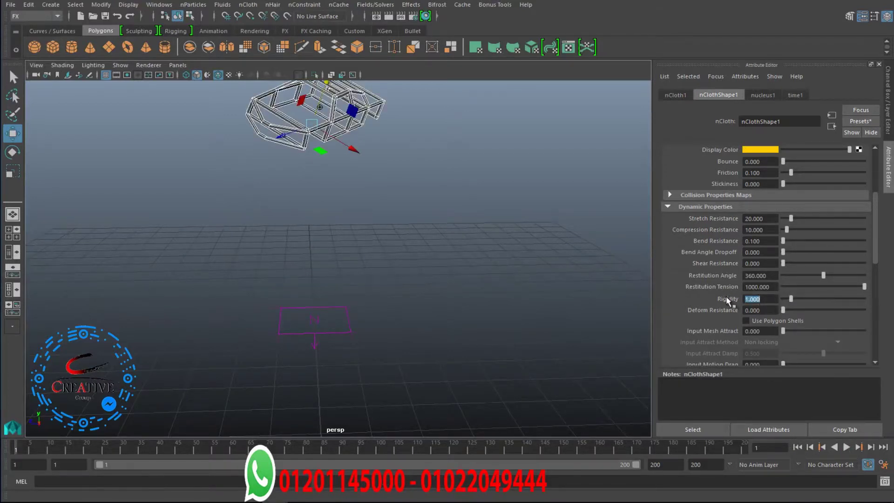
{"action": "left_click", "coordinate": [847, 448]}
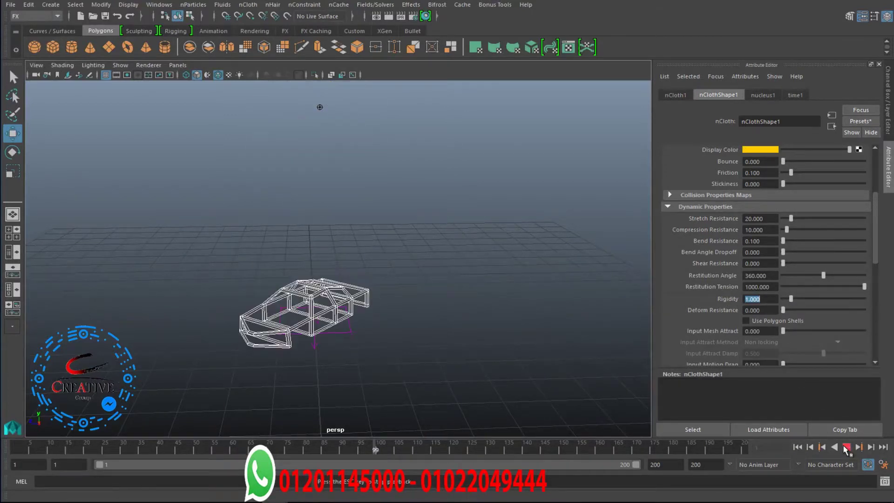
{"action": "left_click", "coordinate": [847, 448]}
{"action": "left_click", "coordinate": [798, 447]}
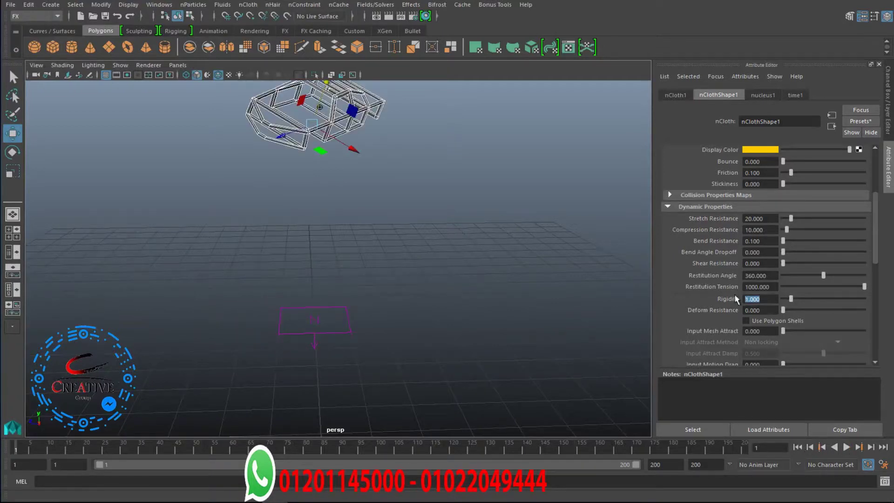
{"action": "type", "text": "2"}
{"action": "key", "text": "Return"}
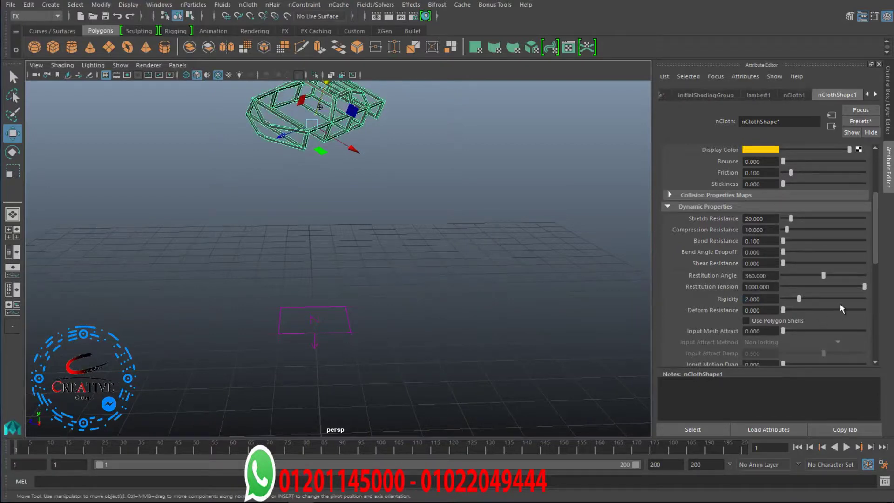
Step: Set Bend Resistance to 20 and Restitution Angle to 6, then replay the drop
{"action": "left_click", "coordinate": [758, 240]}
{"action": "type", "text": "20"}
{"action": "key", "text": "Return"}
{"action": "left_click_drag", "start_coordinate": [769, 276], "coordinate": [744, 276]}
{"action": "type", "text": "6"}
{"action": "key", "text": "Return"}
{"action": "left_click", "coordinate": [847, 447]}
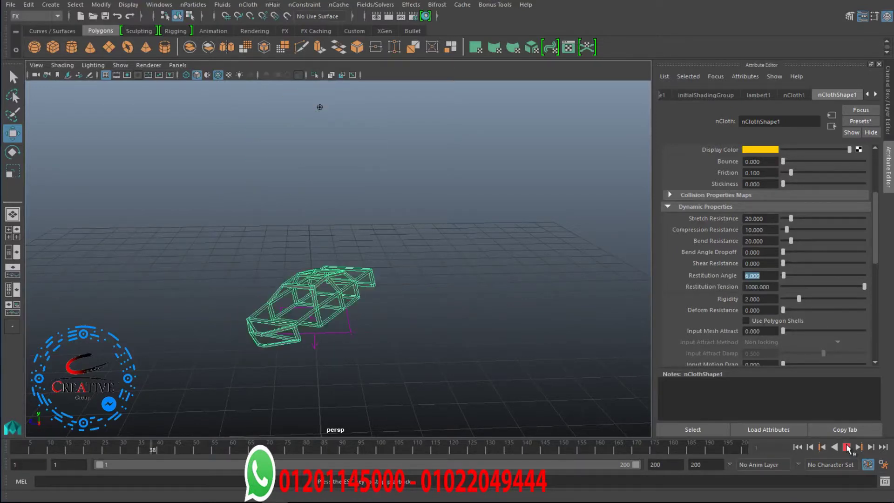
{"action": "left_click", "coordinate": [846, 449]}
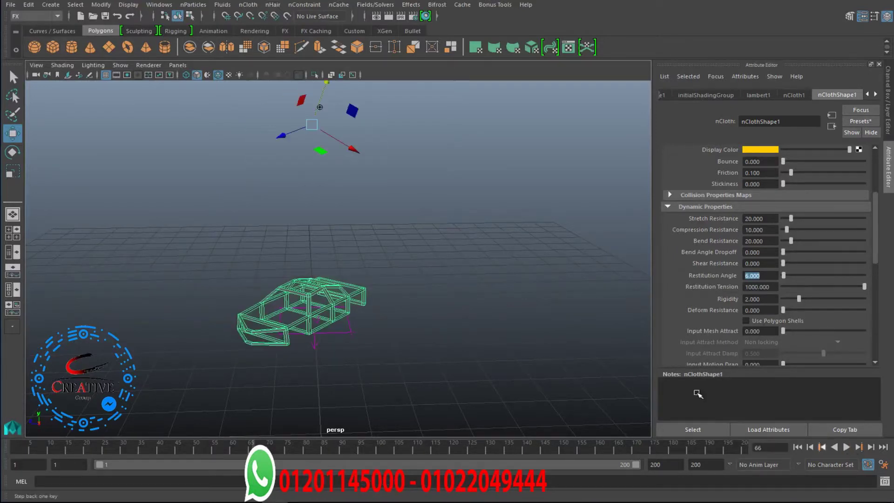
{"action": "right_click_drag", "start_coordinate": [232, 308], "coordinate": [343, 306], "text": "alt"}
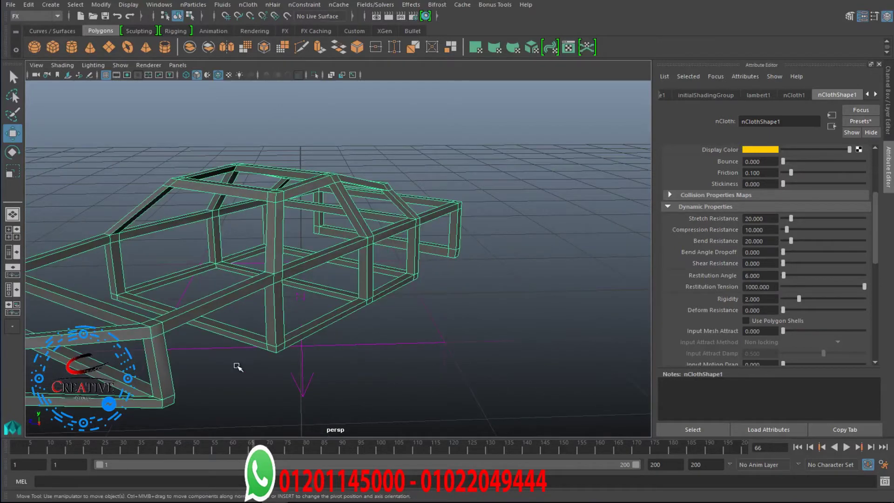
{"action": "mouse_move", "coordinate": [343, 306]}
{"action": "left_mouse_down", "text": "alt"}
{"action": "mouse_move", "coordinate": [356, 299]}
{"action": "mouse_move", "coordinate": [331, 313]}
{"action": "mouse_move", "coordinate": [319, 285]}
{"action": "mouse_move", "coordinate": [341, 282]}
{"action": "left_mouse_up", "text": "alt"}
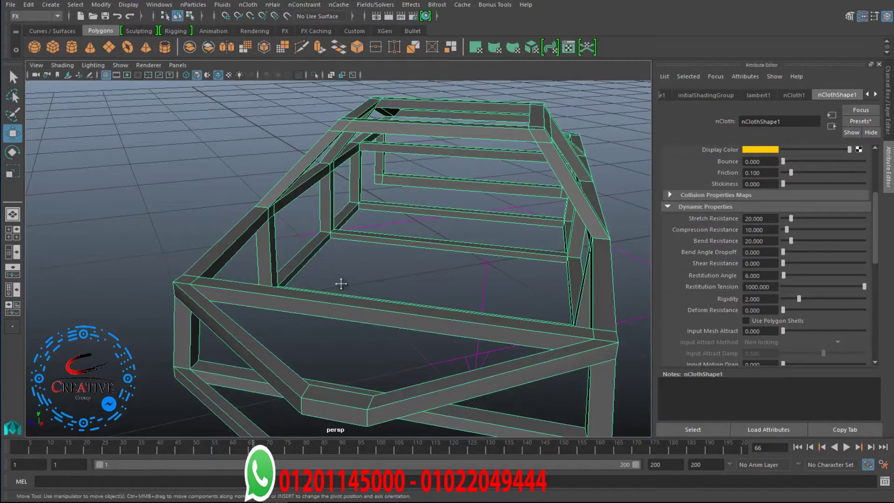
{"action": "mouse_move", "coordinate": [342, 282]}
{"action": "right_mouse_down", "text": "alt"}
{"action": "mouse_move", "coordinate": [305, 281]}
{"action": "mouse_move", "coordinate": [314, 242]}
{"action": "right_mouse_up", "text": "alt"}
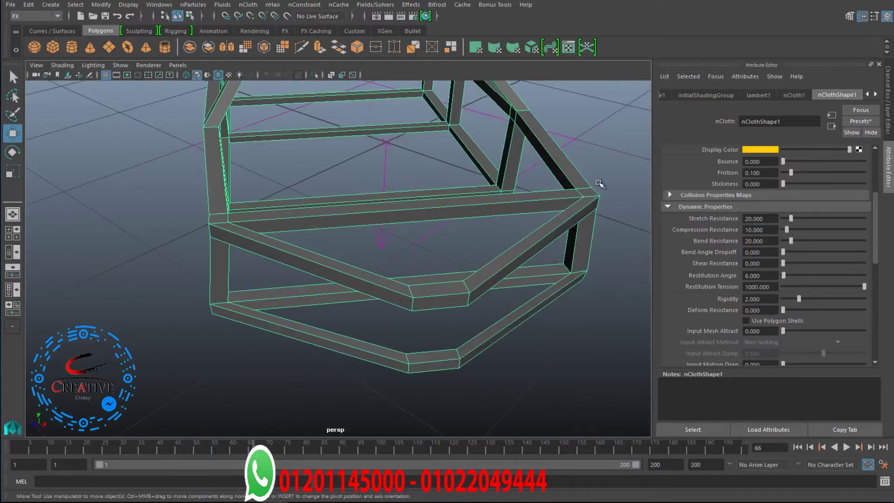
{"action": "middle_click_drag", "start_coordinate": [579, 249], "coordinate": [505, 240], "text": "alt"}
{"action": "mouse_move", "coordinate": [344, 202]}
{"action": "left_mouse_down", "text": "alt"}
{"action": "mouse_move", "coordinate": [393, 259]}
{"action": "mouse_move", "coordinate": [326, 256]}
{"action": "mouse_move", "coordinate": [273, 200]}
{"action": "mouse_move", "coordinate": [310, 245]}
{"action": "mouse_move", "coordinate": [268, 123]}
{"action": "left_mouse_up", "text": "alt"}
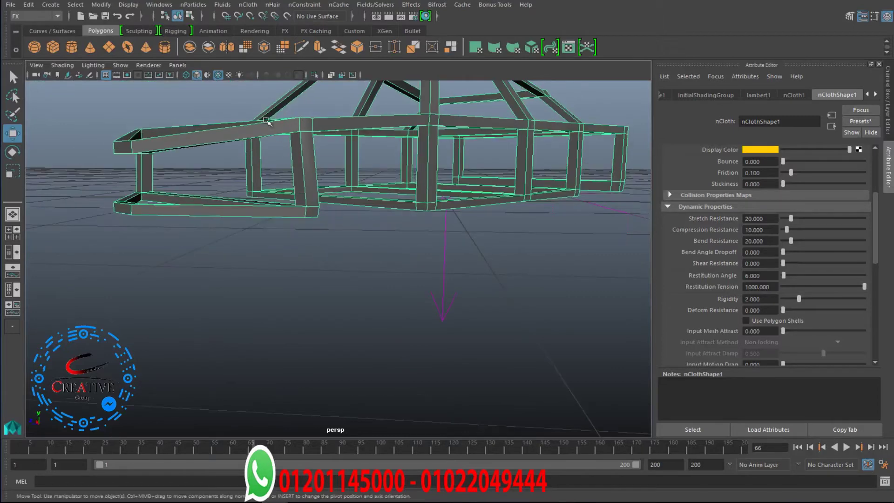
{"action": "right_click_drag", "start_coordinate": [303, 134], "coordinate": [318, 164], "text": "alt"}
{"action": "left_click_drag", "start_coordinate": [319, 163], "coordinate": [273, 265], "text": "alt"}
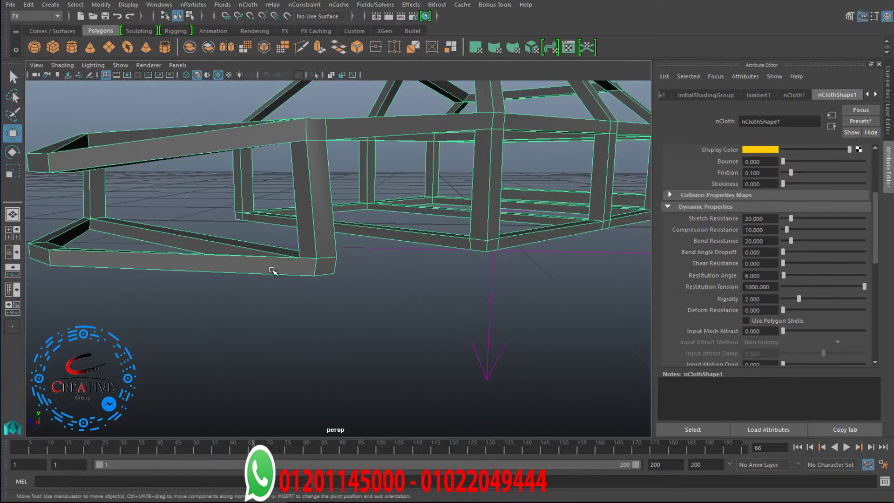
{"action": "mouse_move", "coordinate": [313, 229]}
{"action": "left_mouse_down", "text": "alt"}
{"action": "mouse_move", "coordinate": [417, 275]}
{"action": "mouse_move", "coordinate": [339, 234]}
{"action": "mouse_move", "coordinate": [406, 283]}
{"action": "left_mouse_up", "text": "alt"}
{"action": "middle_click_drag", "start_coordinate": [406, 283], "coordinate": [368, 299], "text": "alt"}
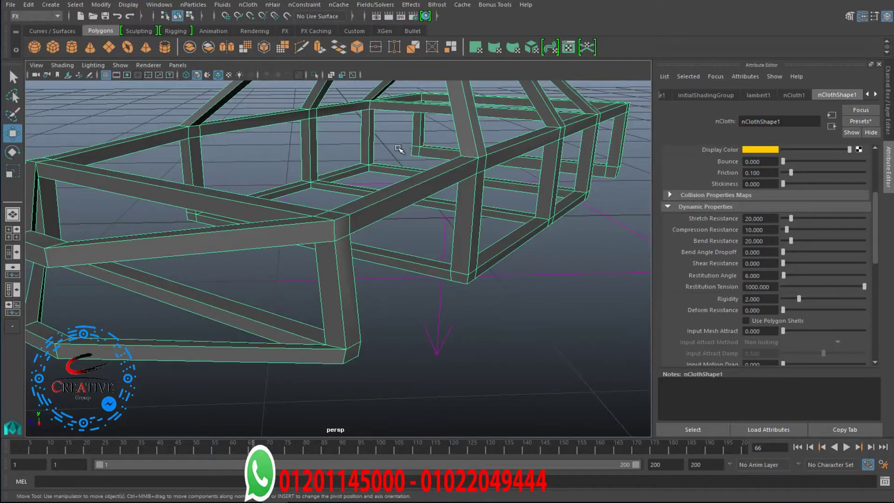
{"action": "key", "text": "f"}
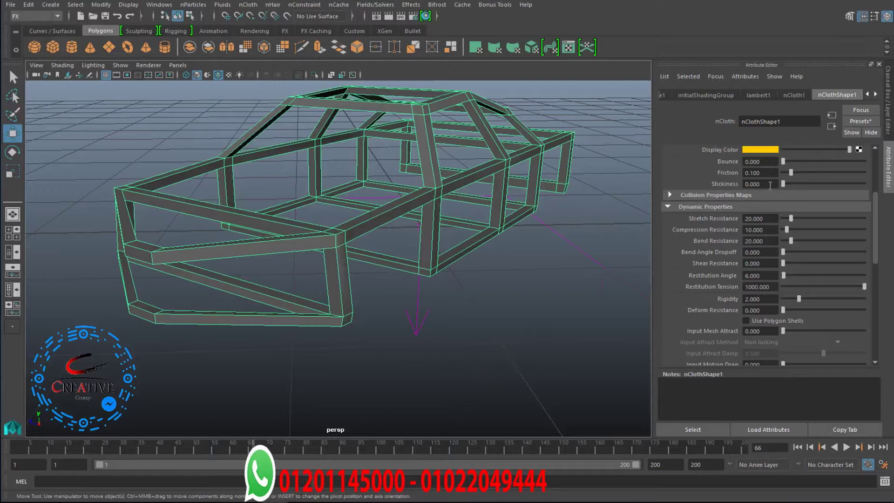
Step: Save nClothShape1's current settings as a new nCloth attribute preset named 'Car_accident'
{"action": "left_click", "coordinate": [864, 121]}
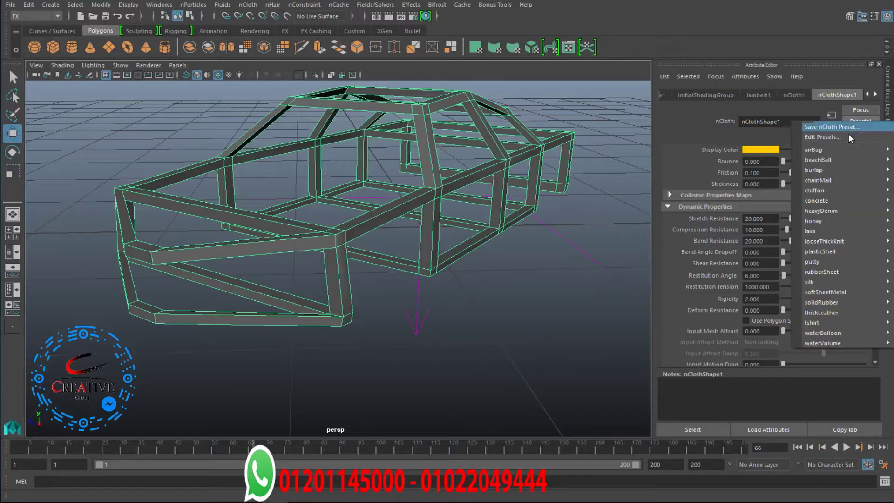
{"action": "left_click", "coordinate": [834, 126]}
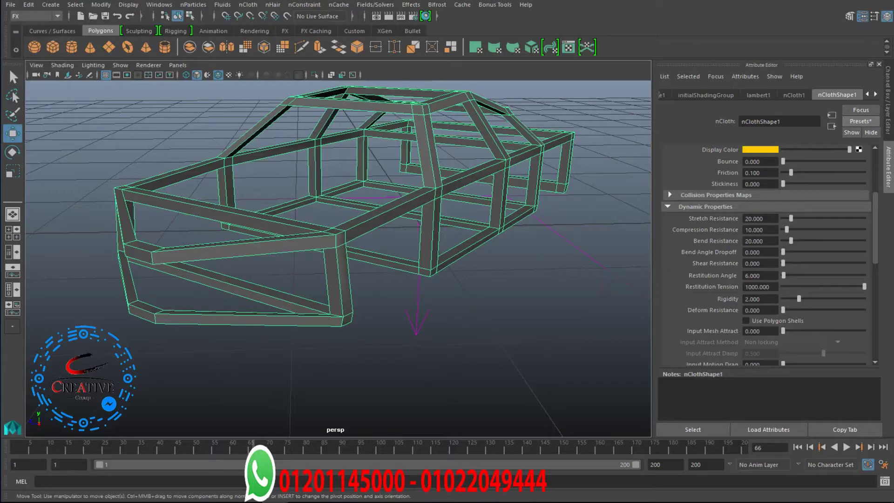
{"action": "double_click", "coordinate": [395, 275]}
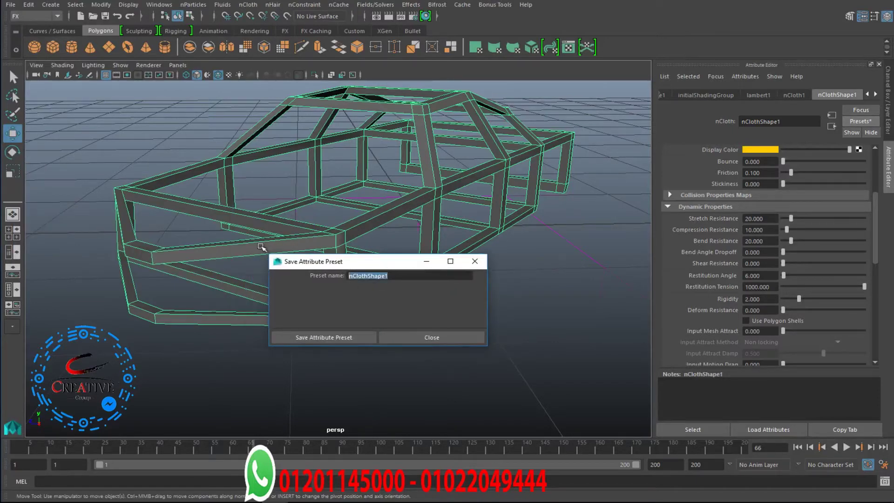
{"action": "type", "text": "Car_accident"}
{"action": "left_click", "coordinate": [309, 337]}
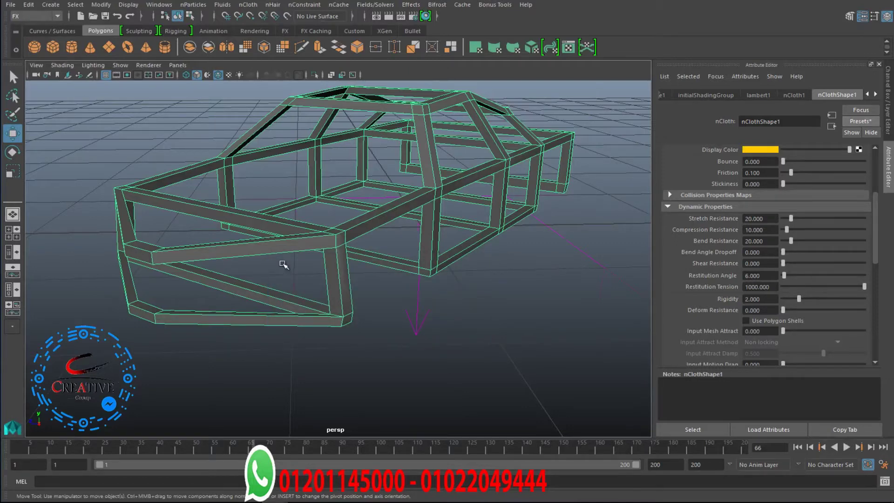
Step: Zoom and orbit around the landed roll cage to review it
{"action": "scroll", "coordinate": [379, 229], "scroll_direction": "up", "scroll_amount": 2}
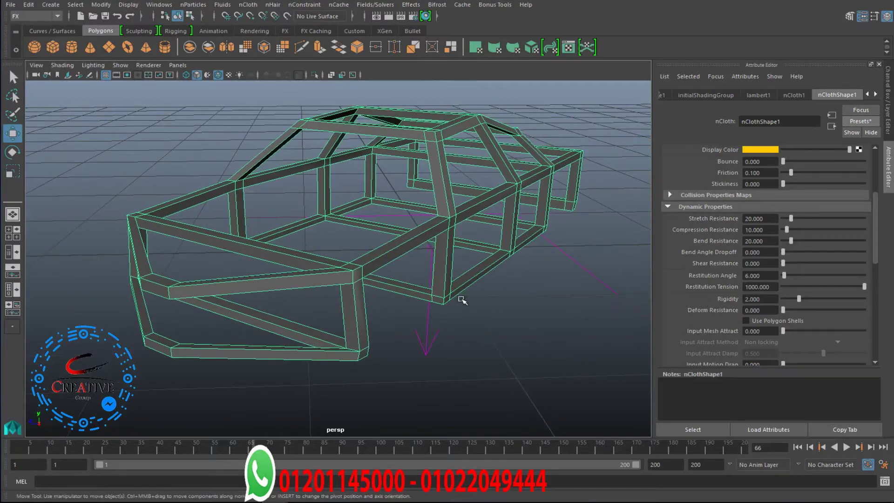
{"action": "scroll", "coordinate": [458, 298], "scroll_direction": "down", "scroll_amount": 3}
{"action": "mouse_move", "coordinate": [383, 163]}
{"action": "left_mouse_down", "text": "alt"}
{"action": "mouse_move", "coordinate": [347, 173]}
{"action": "mouse_move", "coordinate": [399, 236]}
{"action": "mouse_move", "coordinate": [393, 232]}
{"action": "left_mouse_up", "text": "alt"}
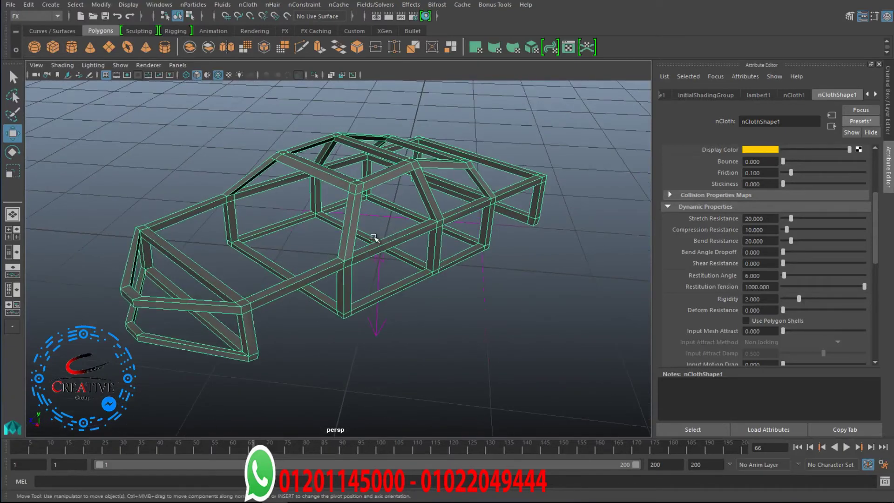